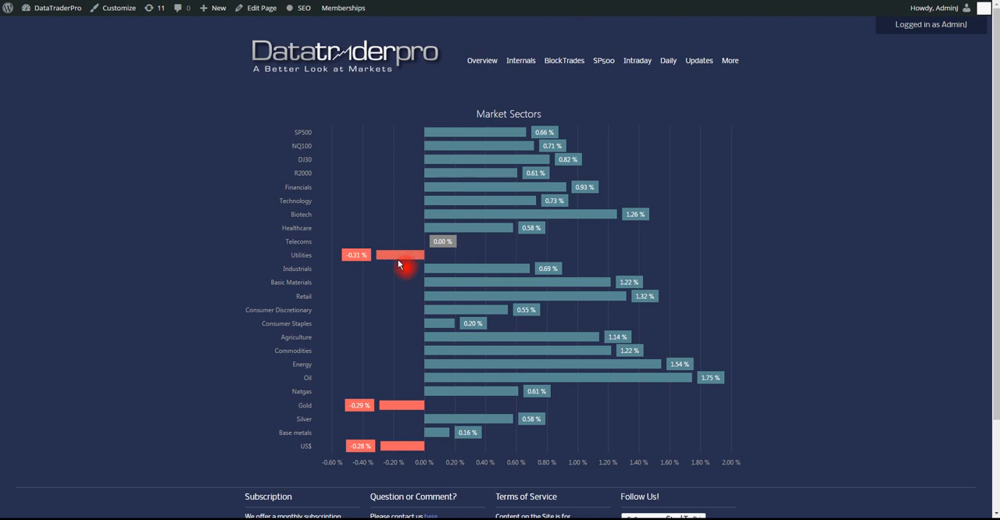
Toggle the sector bar percentage labels off and on, then go to the Overview of major indices
click(407, 405)
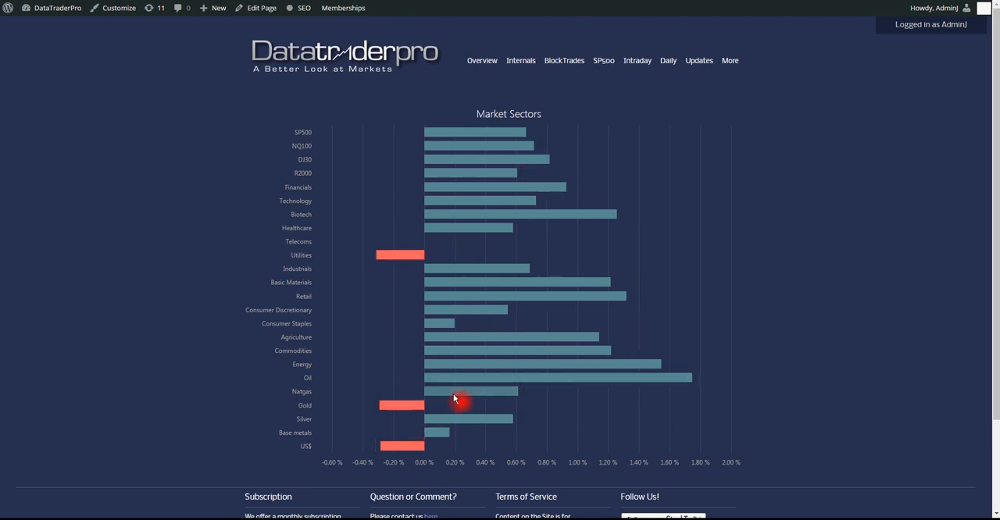
click(502, 148)
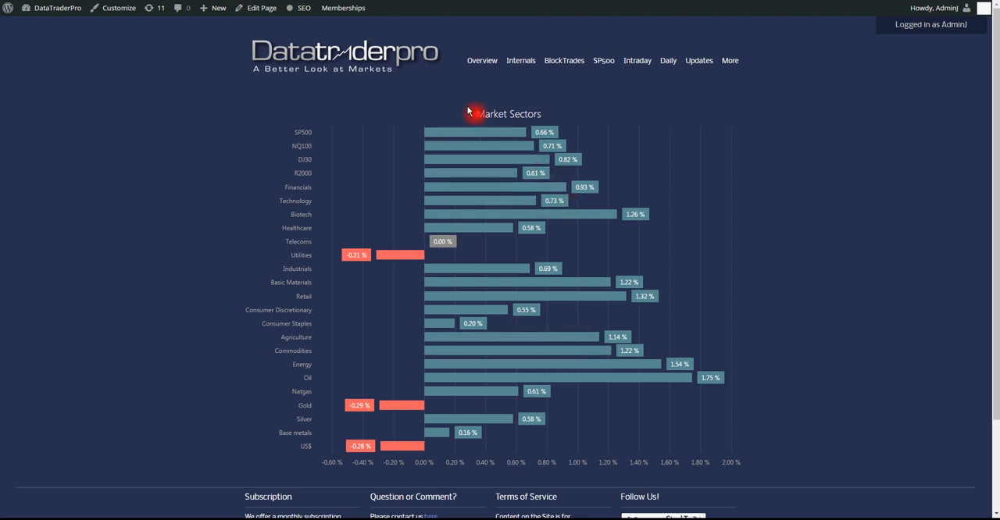
click(155, 9)
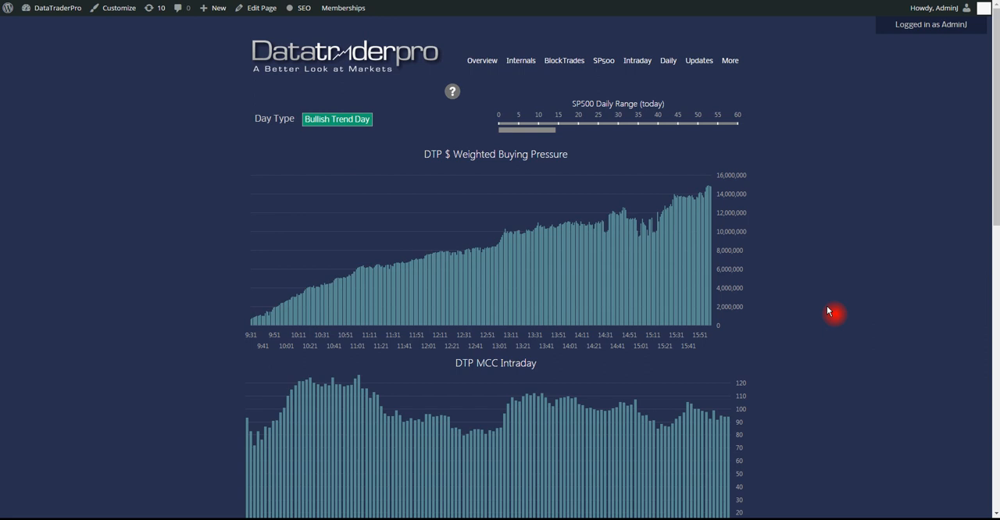
scroll(830, 304, down, 1)
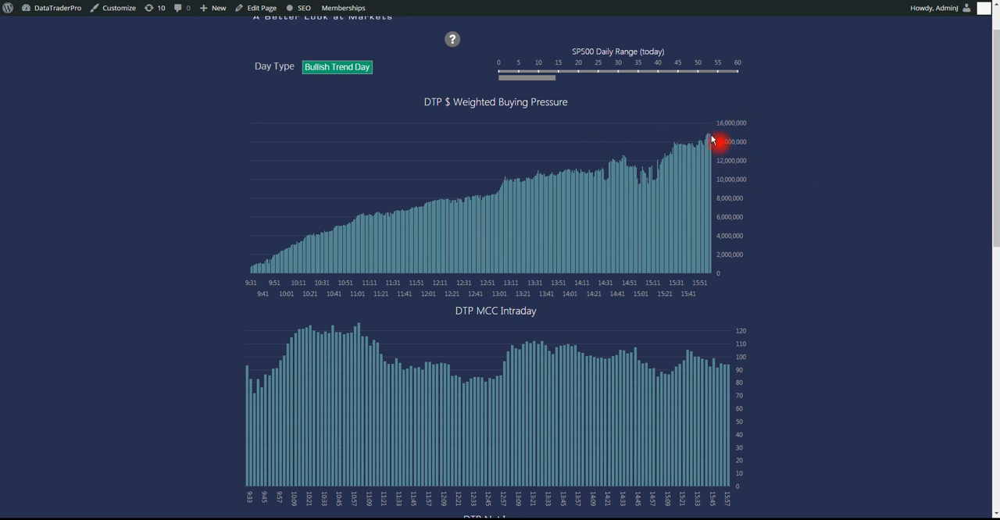
mouse_move(575, 411)
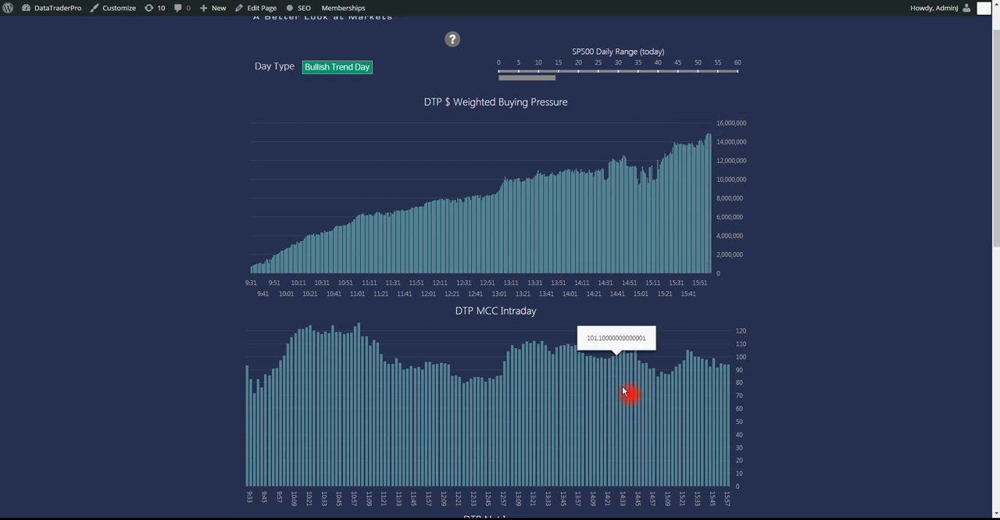
mouse_move(575, 355)
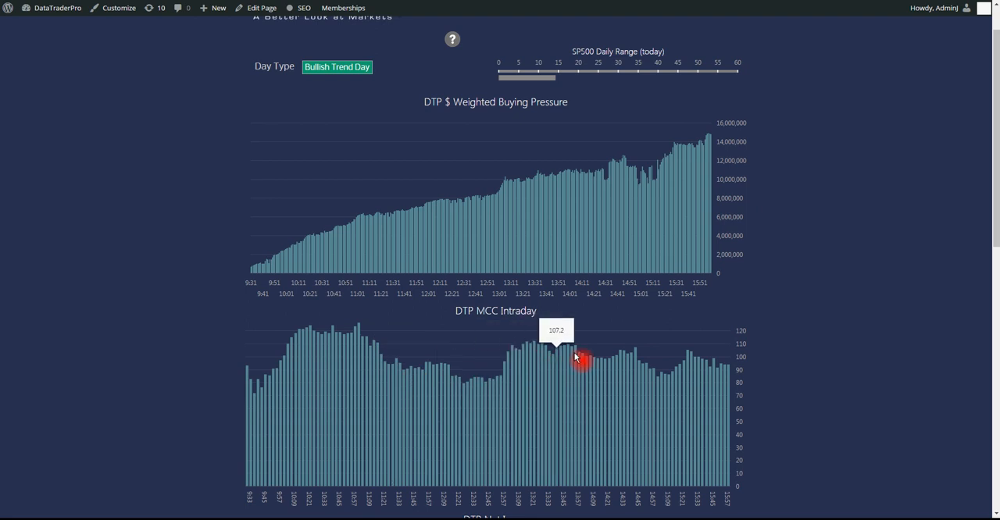
scroll(813, 359, down, 2)
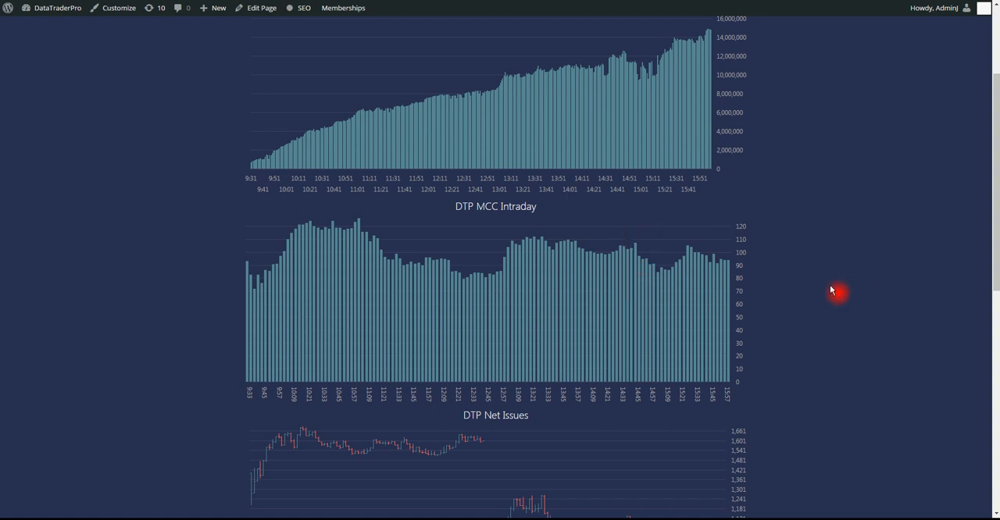
scroll(830, 291, up, 5)
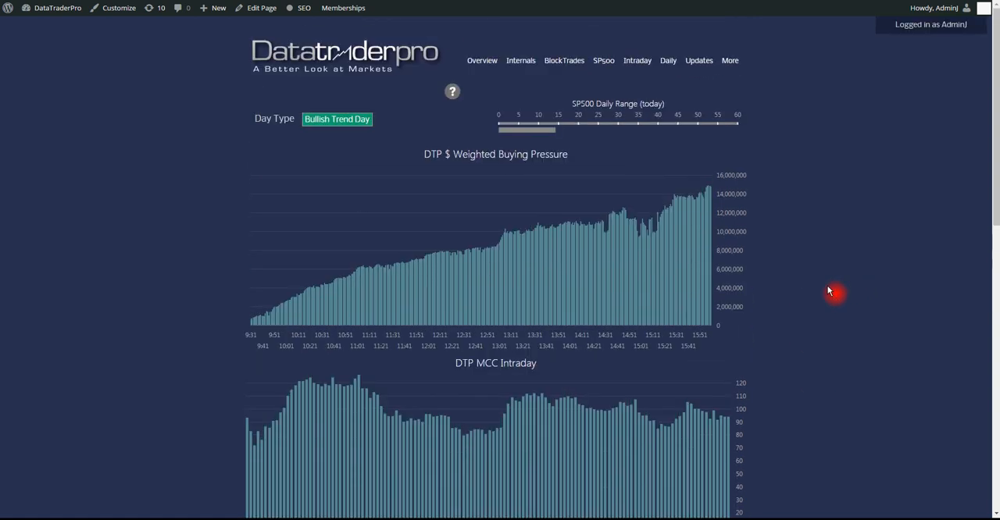
click(471, 13)
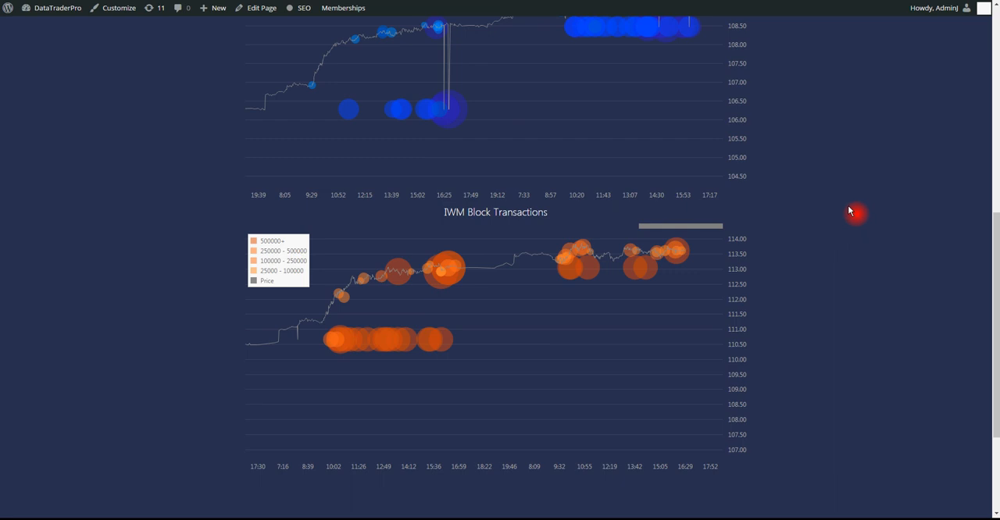
scroll(852, 214, up, 8)
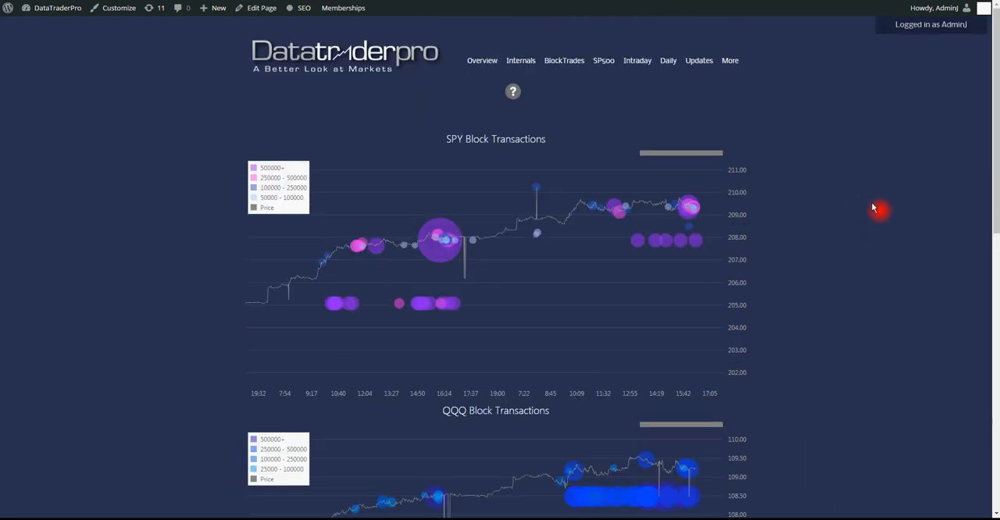
scroll(878, 216, down, 2)
scroll(878, 216, down, 1)
scroll(851, 200, up, 1)
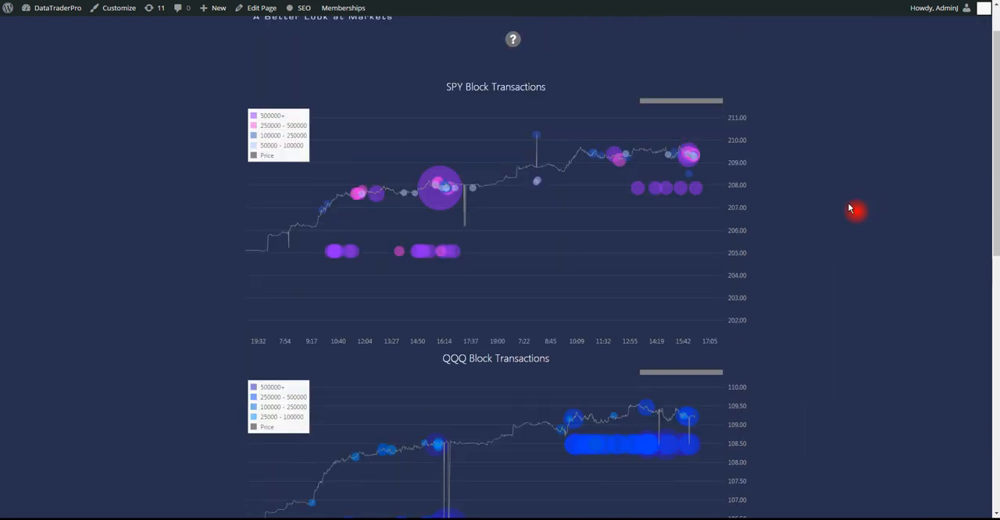
scroll(854, 236, up, 2)
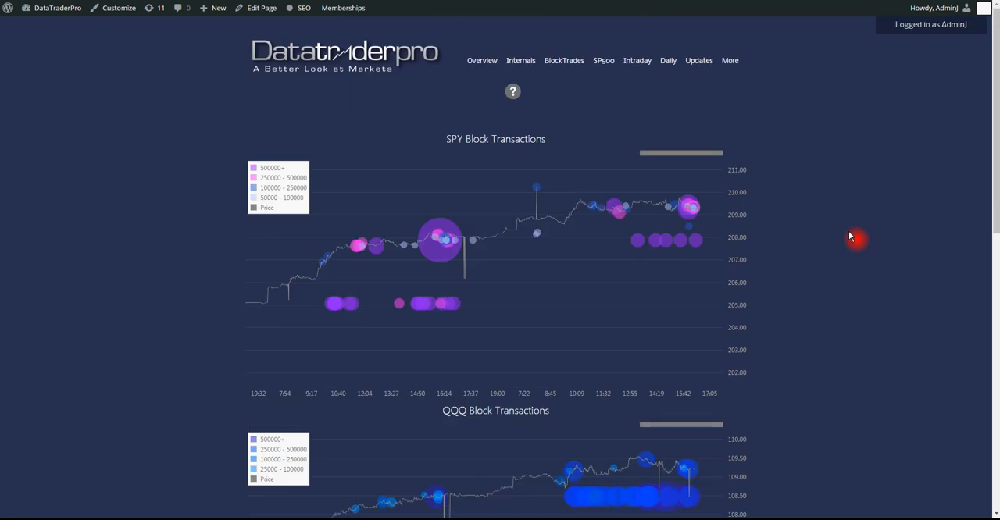
scroll(846, 236, down, 2)
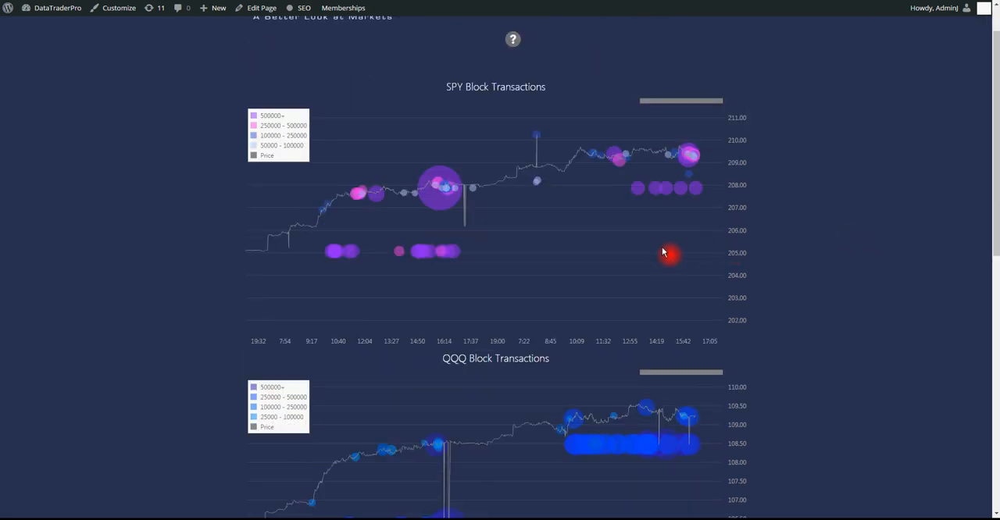
scroll(711, 246, up, 3)
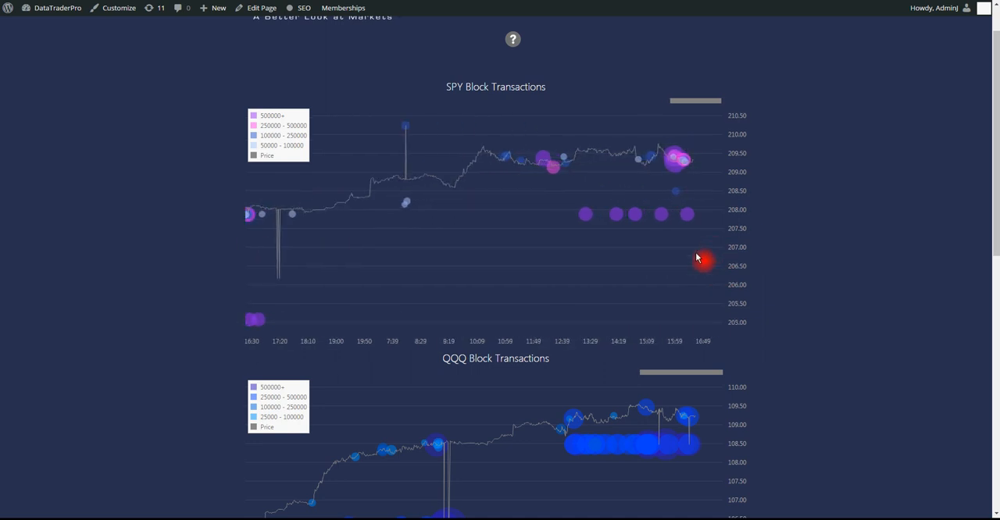
scroll(698, 257, down, 3)
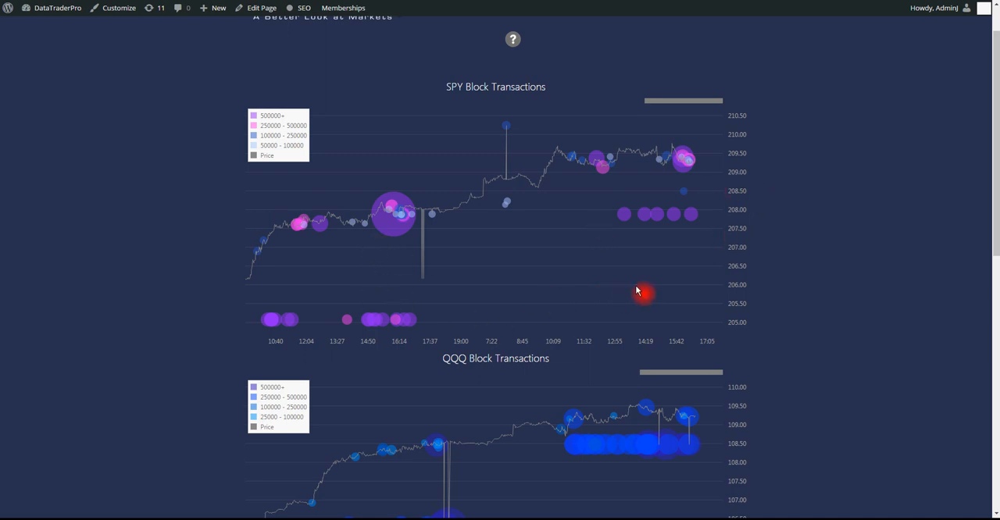
scroll(655, 293, down, 4)
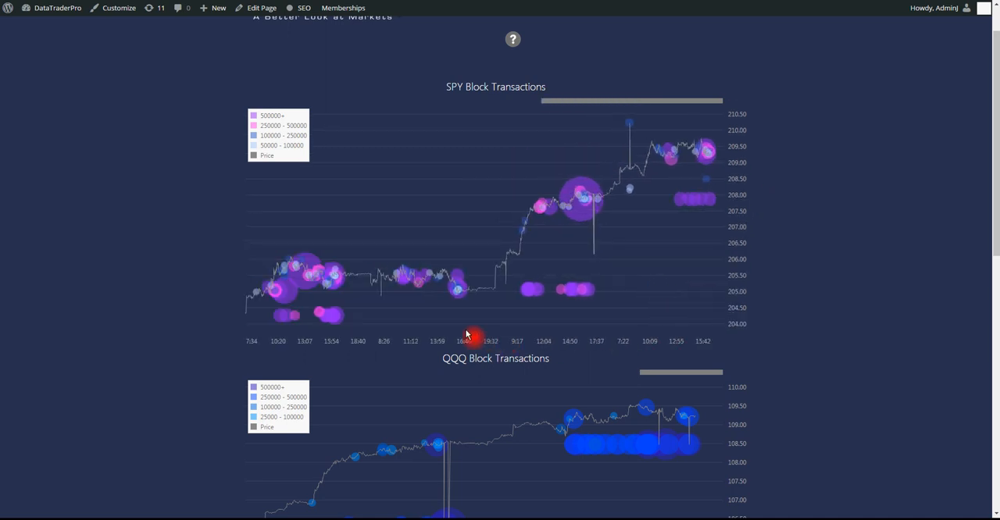
mouse_move(693, 199)
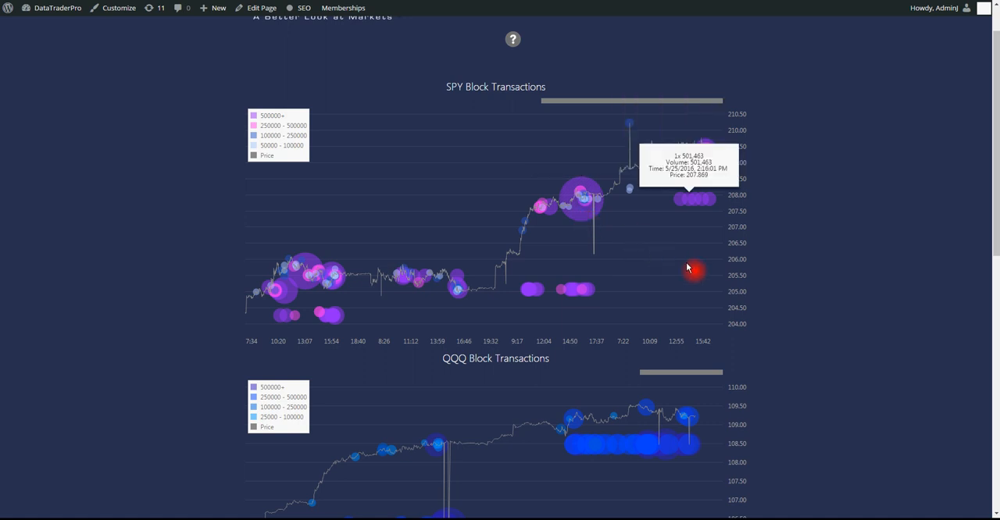
scroll(648, 233, up, 1)
scroll(648, 233, up, 1)
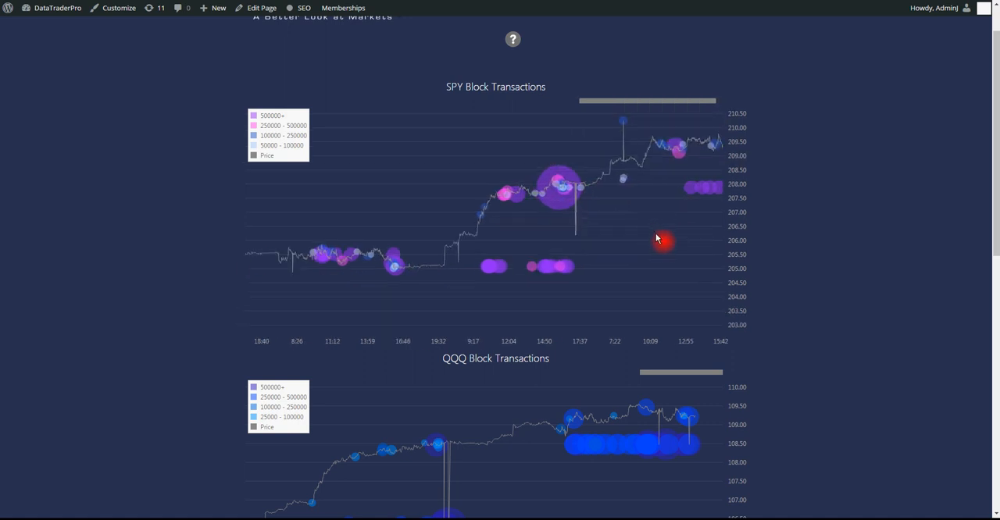
scroll(648, 234, up, 2)
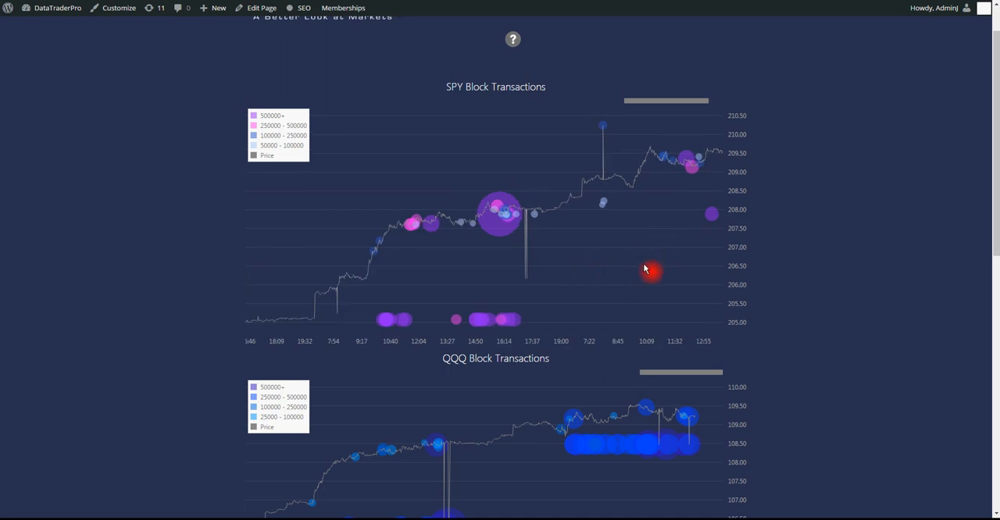
scroll(647, 264, down, 1)
scroll(574, 258, down, 1)
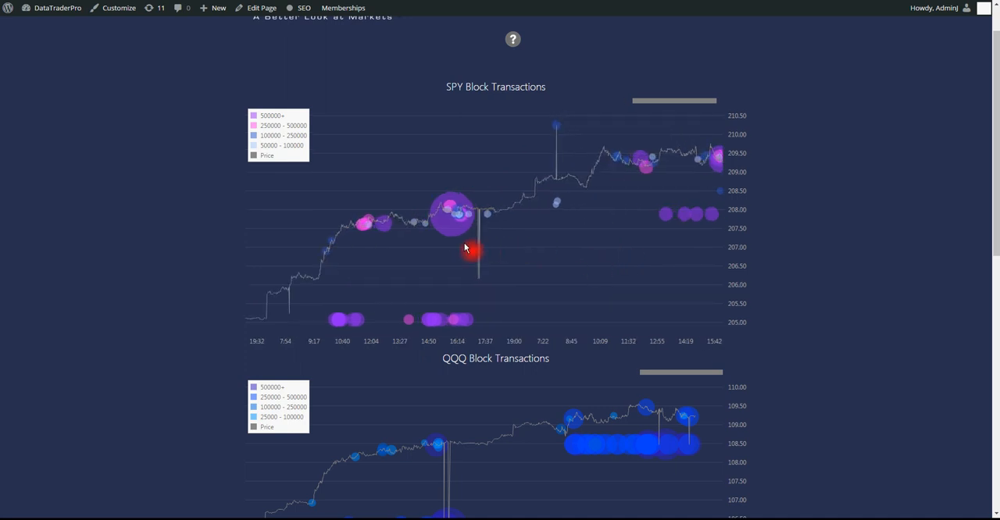
mouse_move(645, 160)
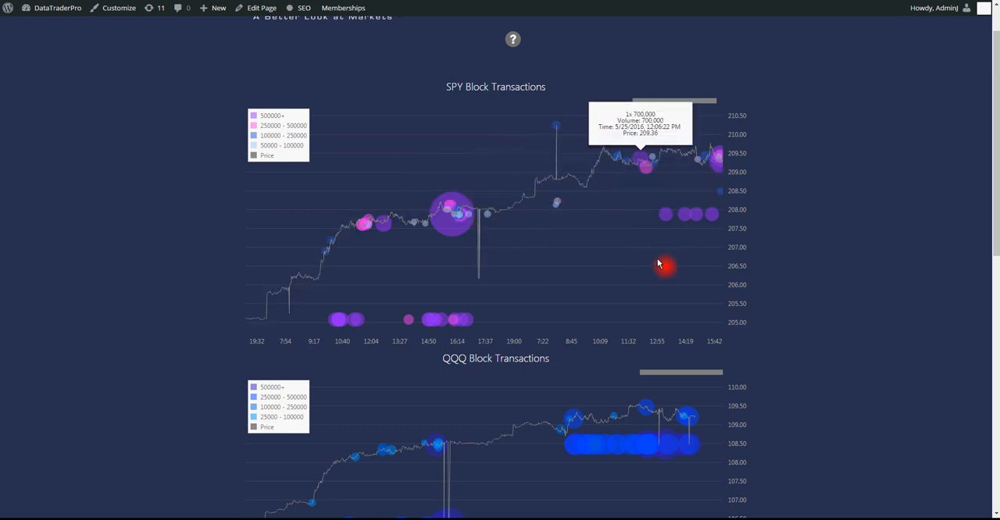
scroll(710, 263, down, 1)
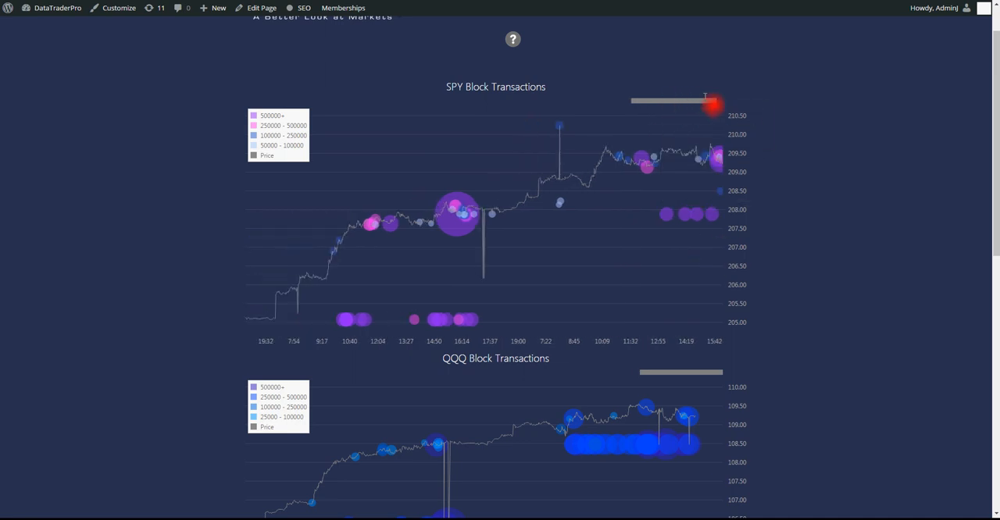
Pan the SPY block-trade chart toward later trading times in the session
drag(692, 190, 515, 200)
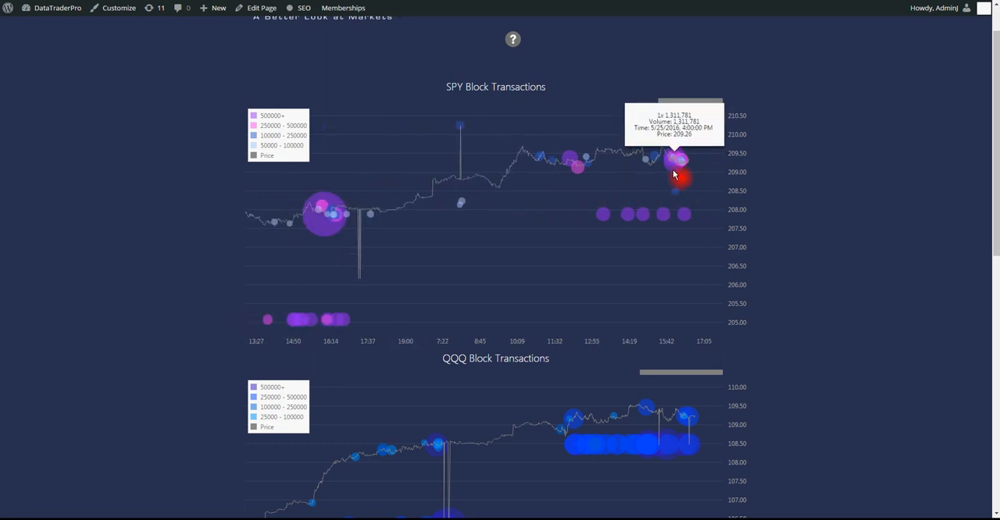
drag(515, 200, 713, 166)
scroll(712, 165, up, 3)
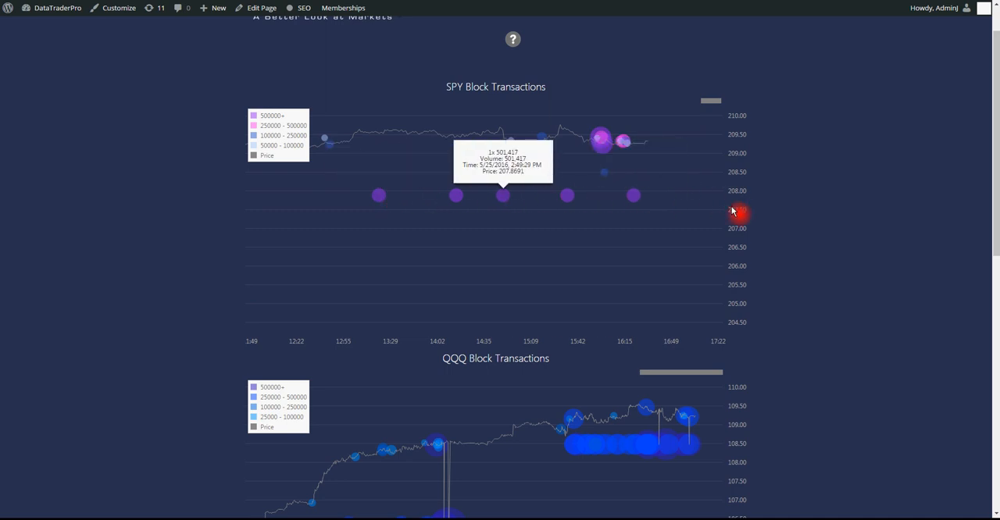
scroll(722, 237, down, 3)
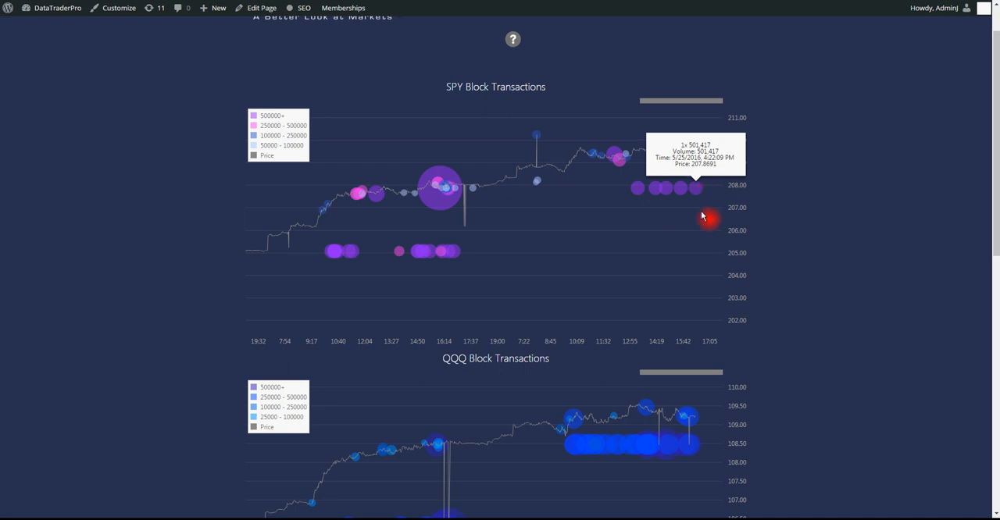
mouse_move(695, 188)
scroll(701, 290, down, 2)
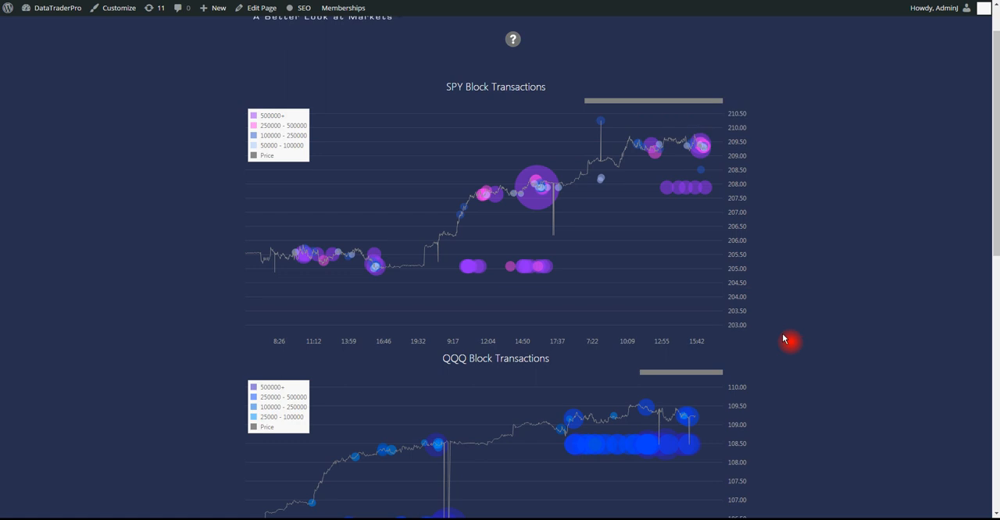
scroll(789, 345, down, 4)
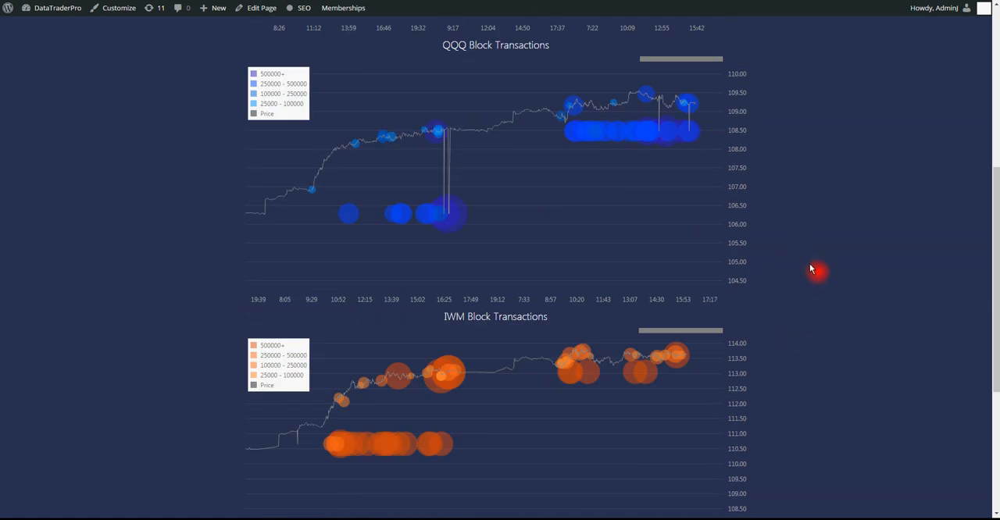
scroll(811, 270, down, 1)
scroll(817, 276, up, 2)
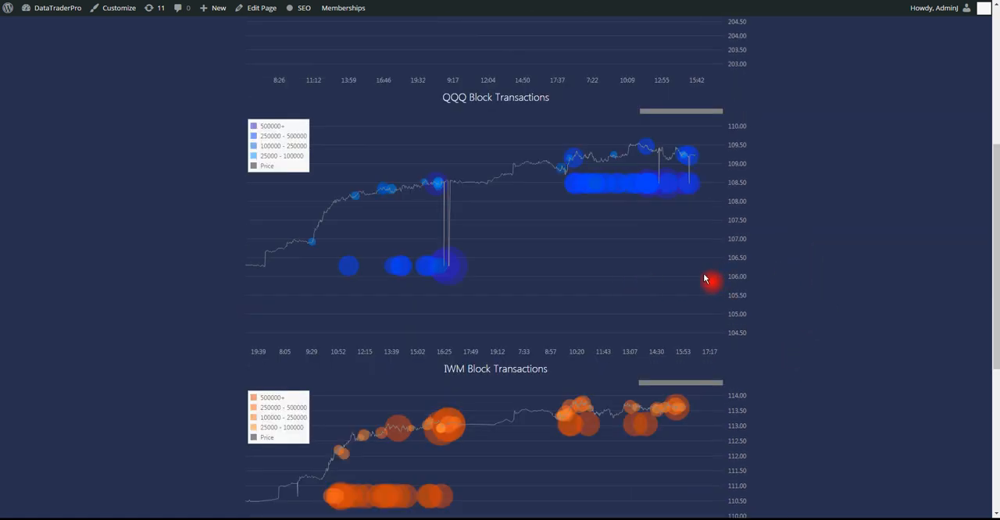
scroll(705, 278, down, 2)
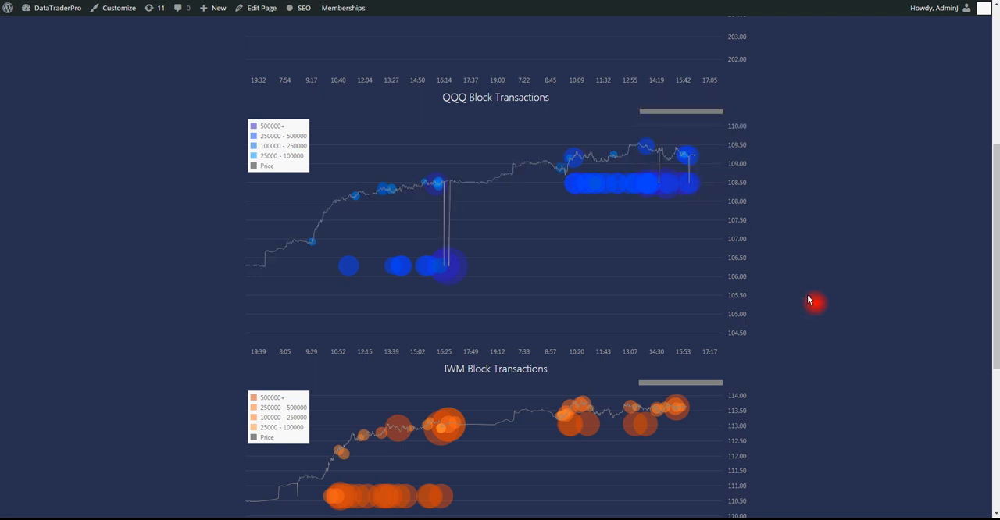
scroll(844, 300, down, 3)
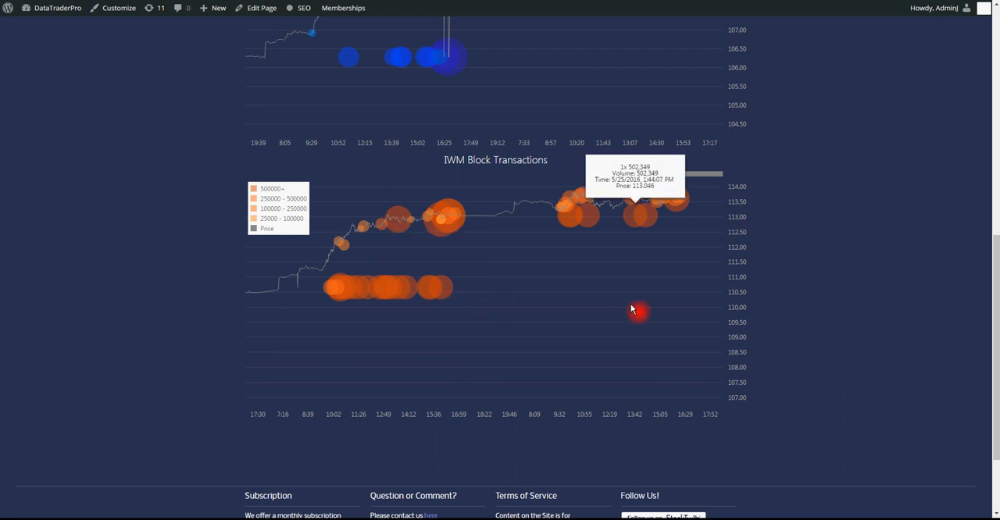
scroll(641, 313, down, 2)
scroll(640, 317, down, 1)
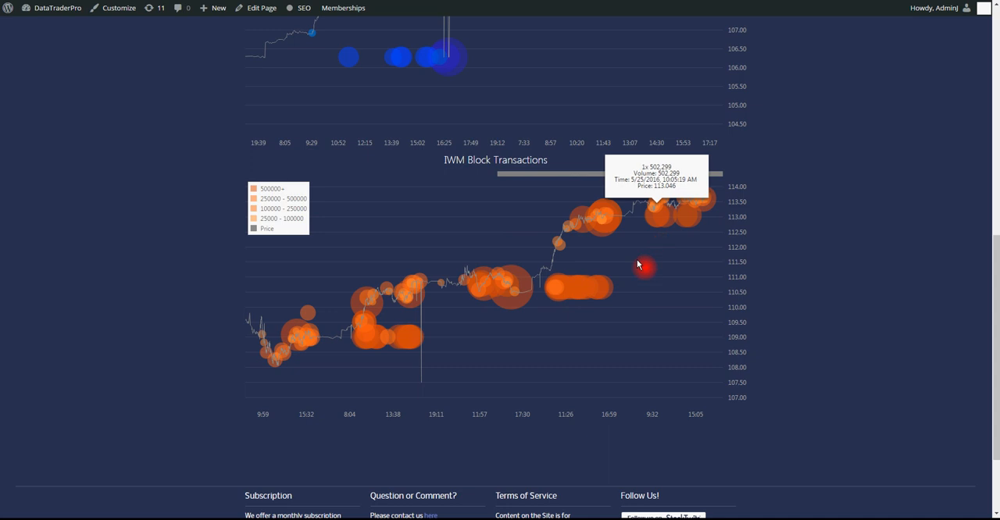
mouse_move(601, 288)
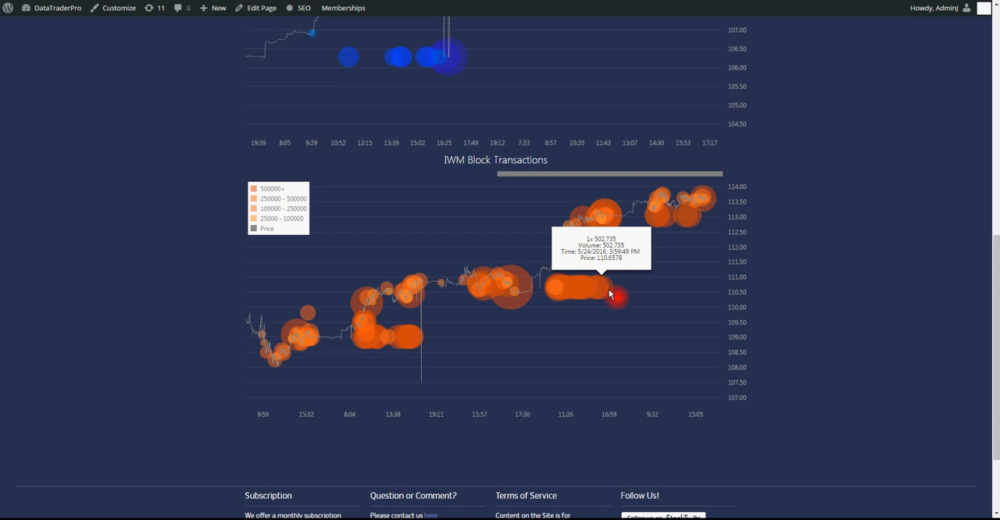
scroll(868, 346, up, 5)
scroll(867, 346, up, 5)
scroll(870, 338, down, 10)
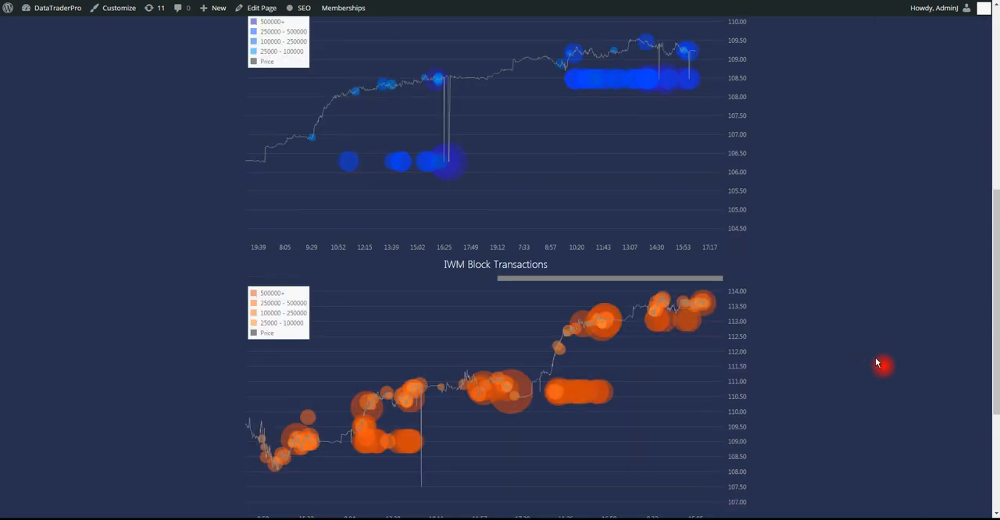
scroll(870, 352, down, 3)
scroll(876, 368, up, 3)
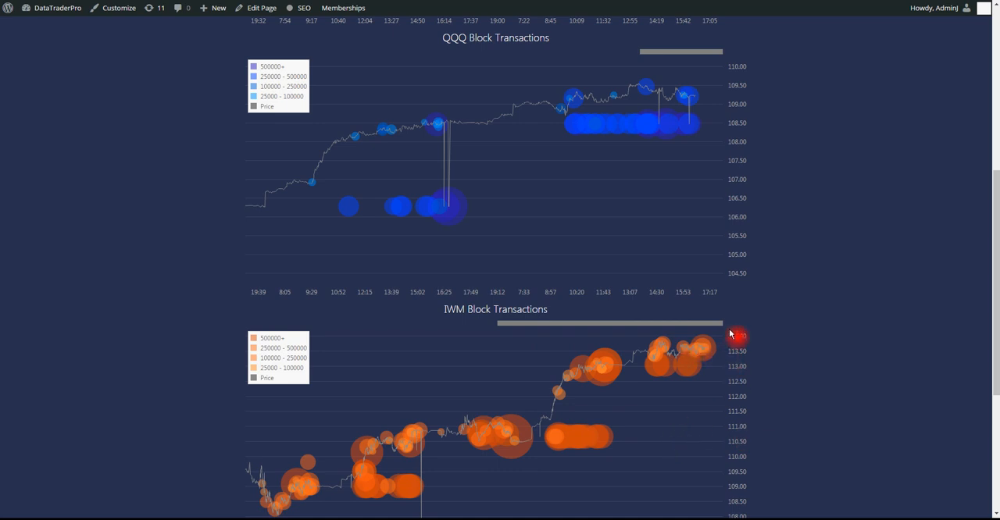
scroll(727, 344, down, 3)
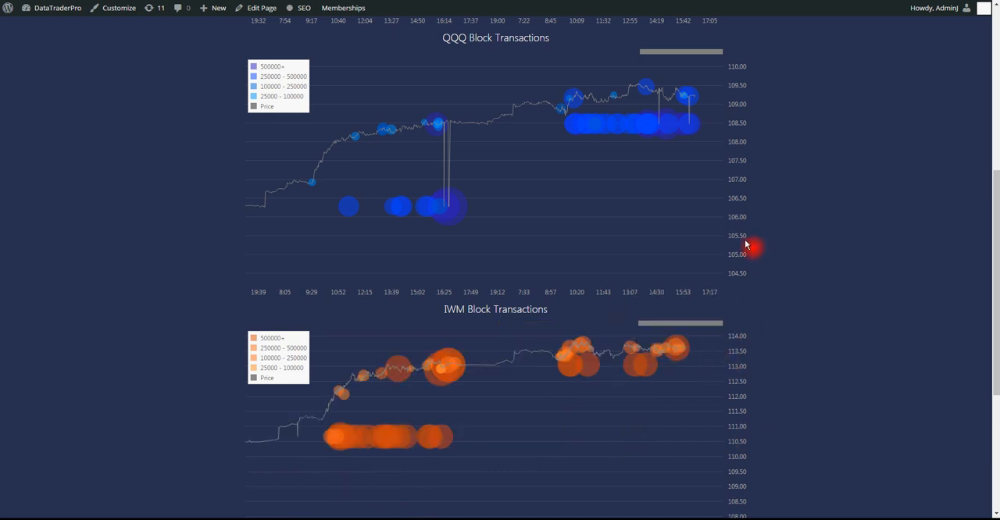
scroll(899, 349, up, 5)
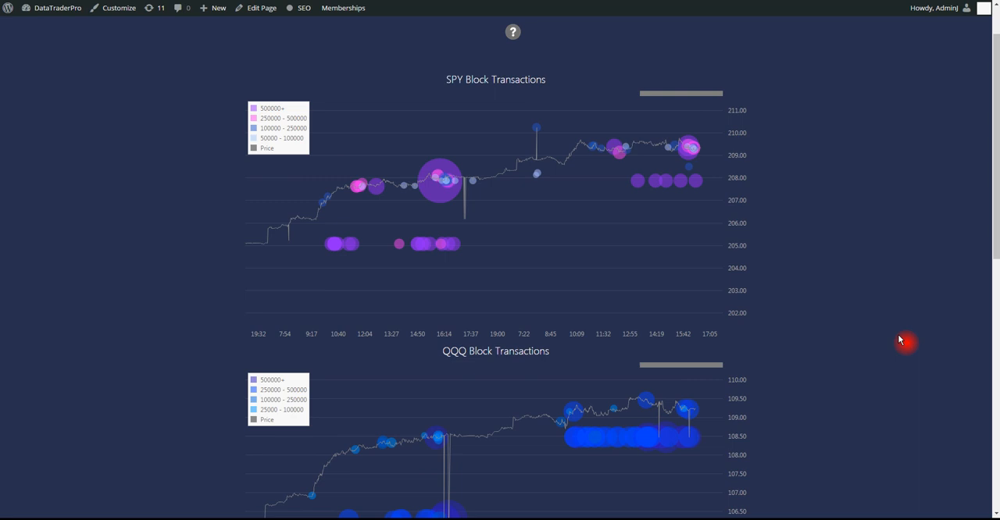
scroll(899, 340, up, 2)
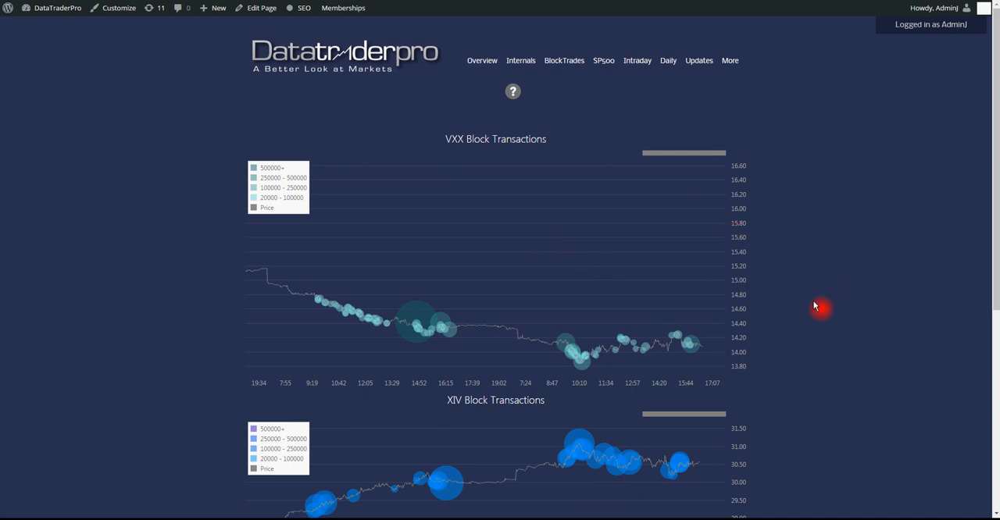
scroll(812, 361, down, 2)
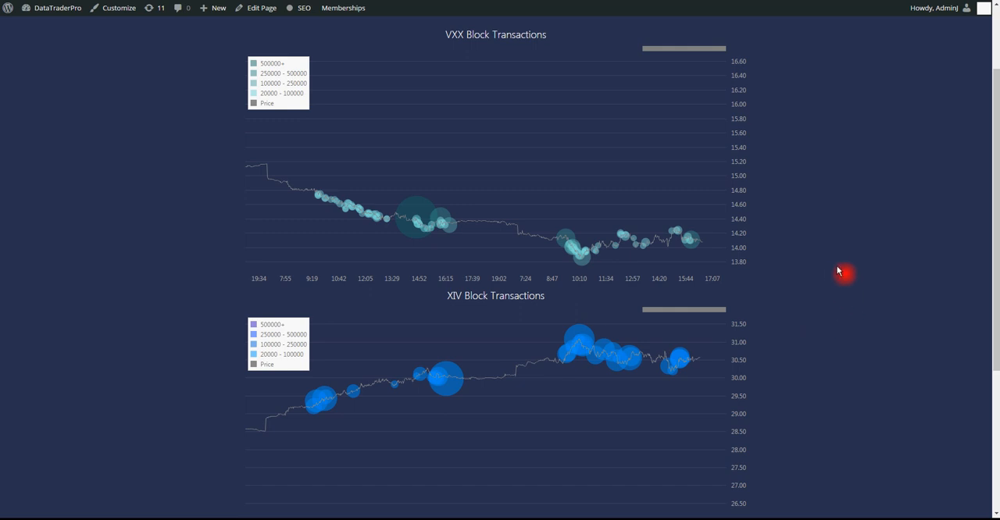
scroll(802, 309, down, 4)
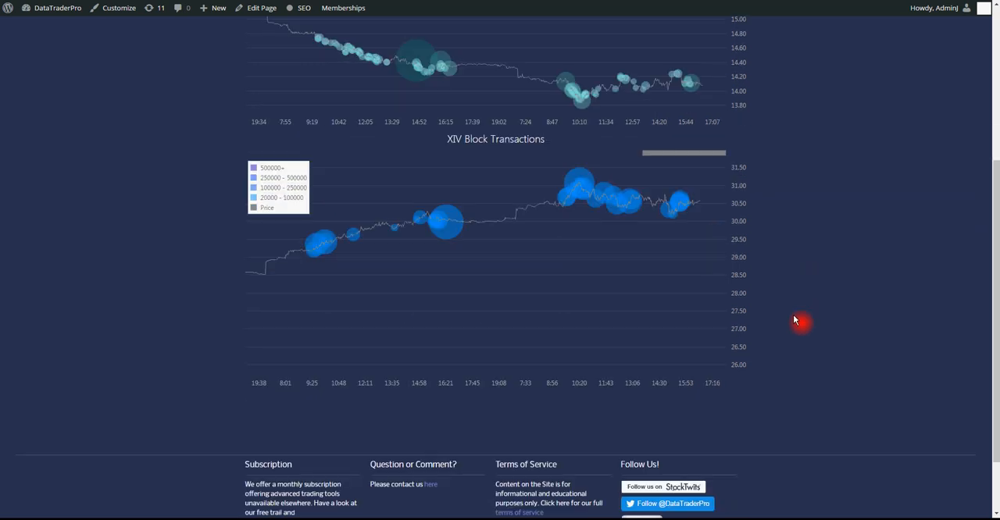
scroll(802, 310, up, 2)
scroll(795, 320, up, 2)
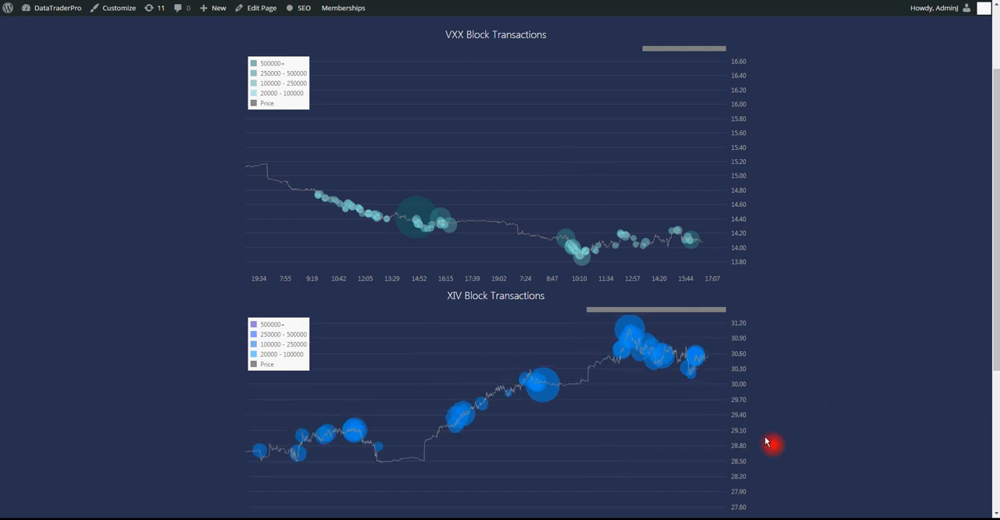
scroll(840, 405, down, 3)
scroll(841, 405, down, 3)
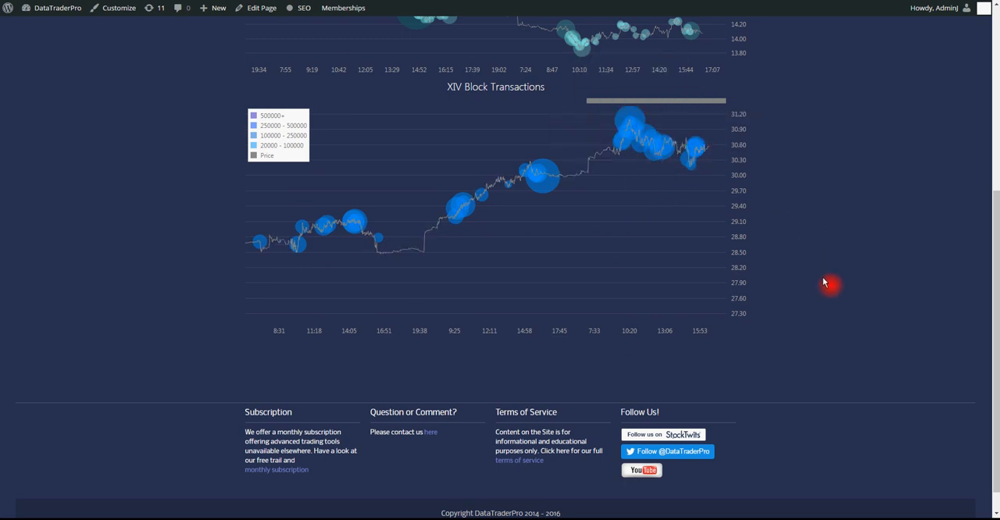
scroll(825, 283, up, 3)
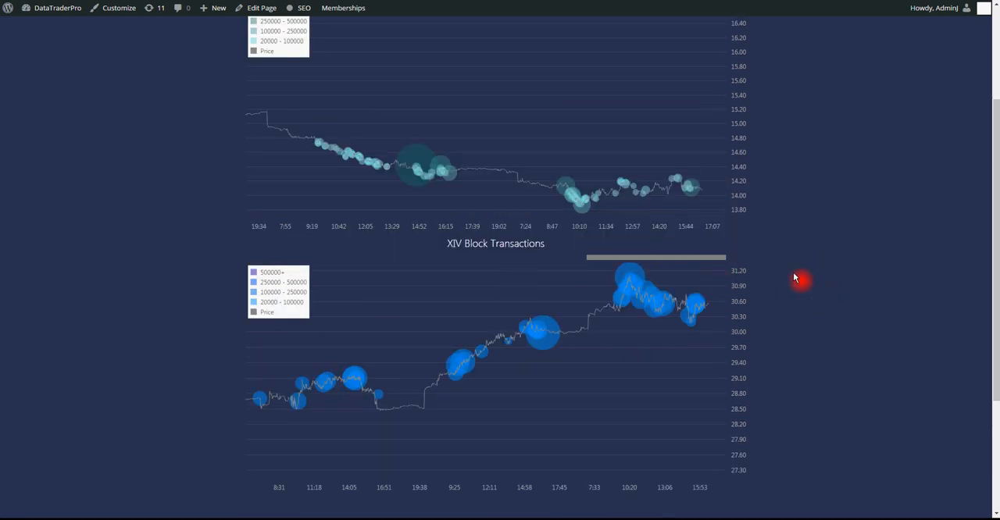
scroll(795, 277, up, 2)
scroll(825, 300, up, 1)
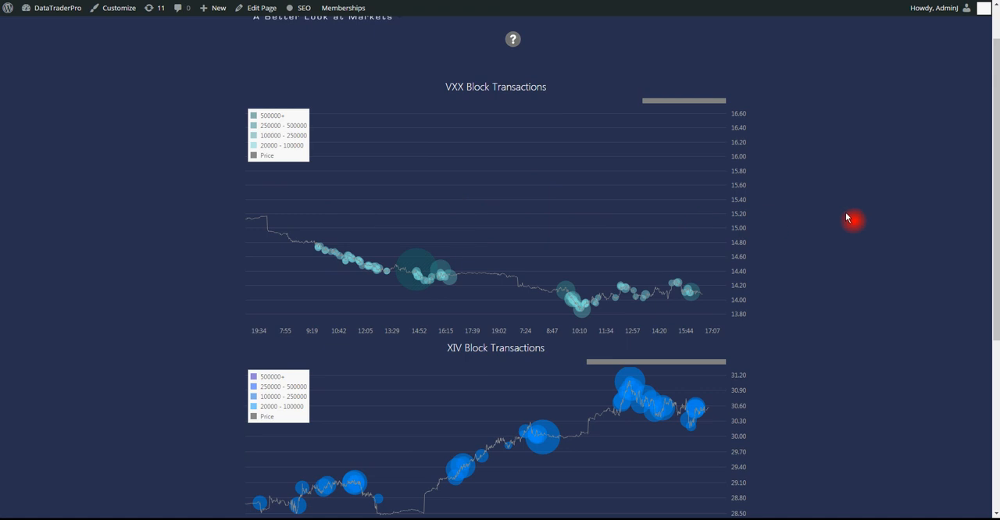
scroll(832, 360, down, 2)
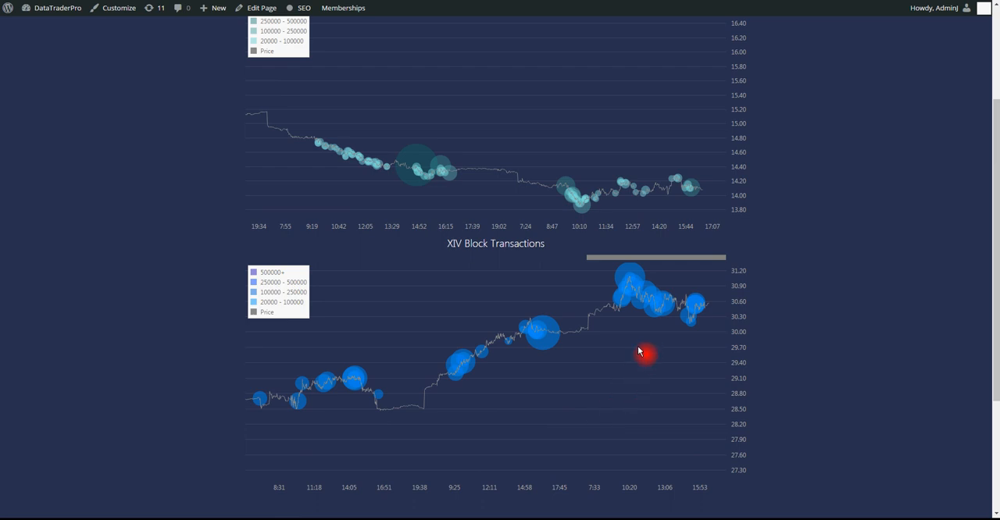
mouse_move(497, 336)
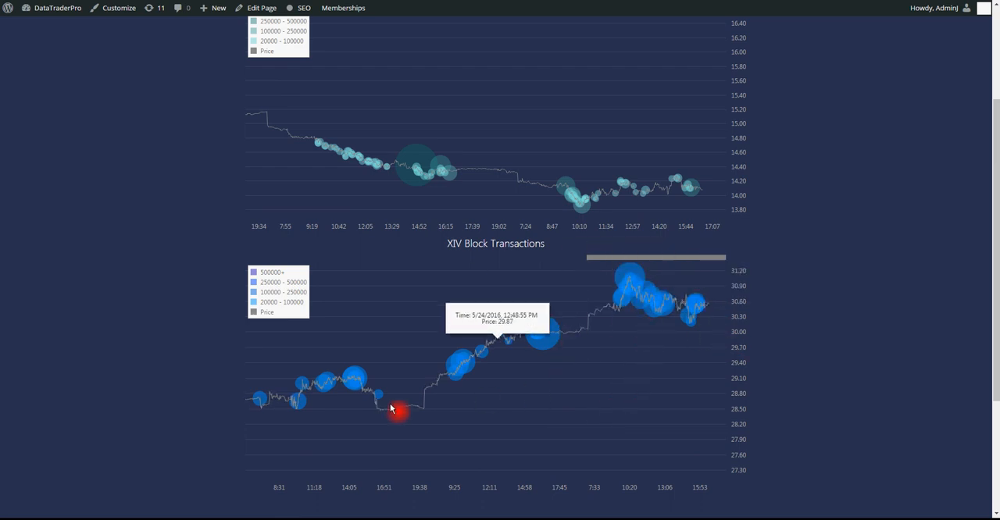
scroll(832, 211, up, 1)
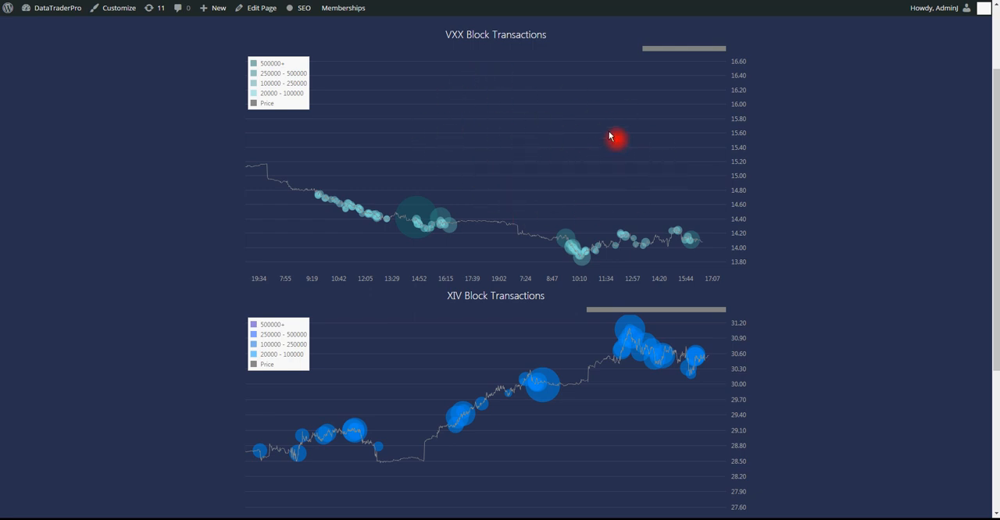
scroll(829, 401, down, 2)
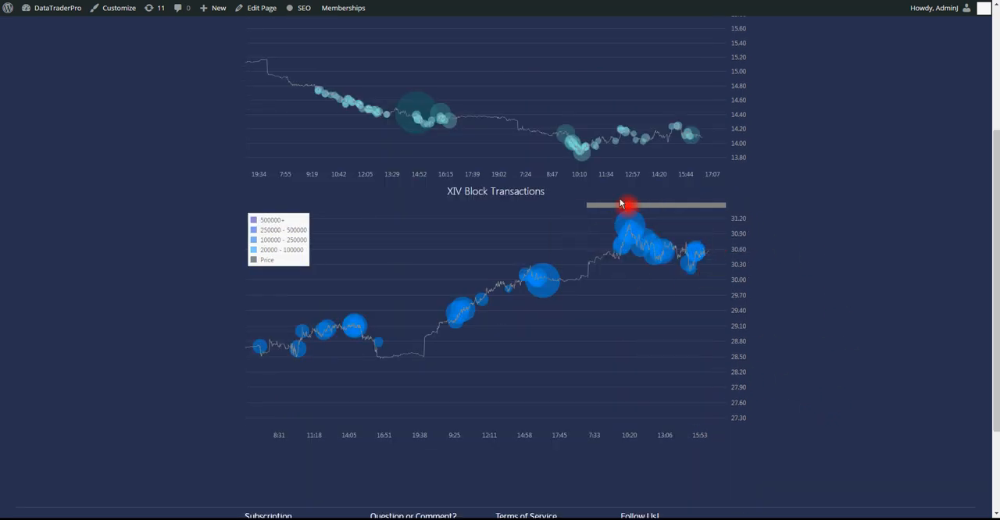
mouse_move(630, 332)
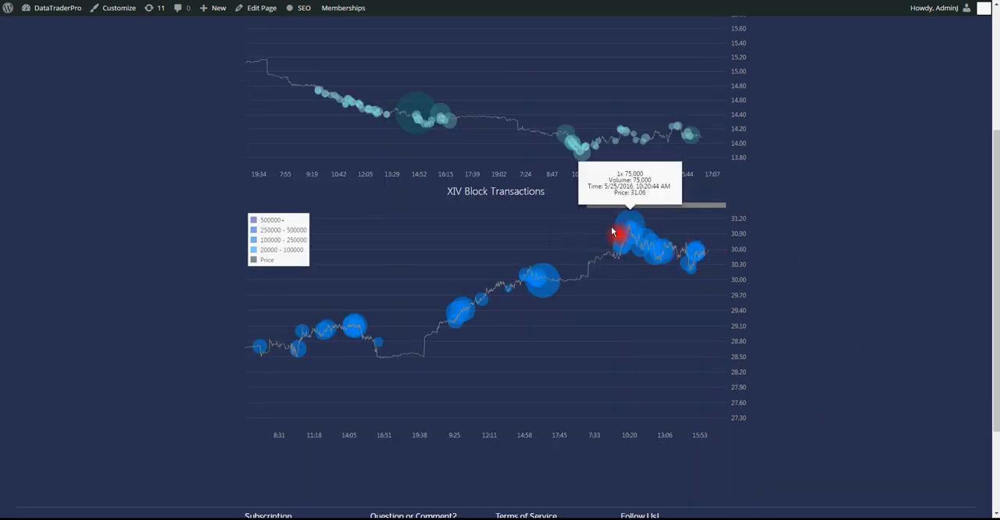
scroll(617, 334, down, 3)
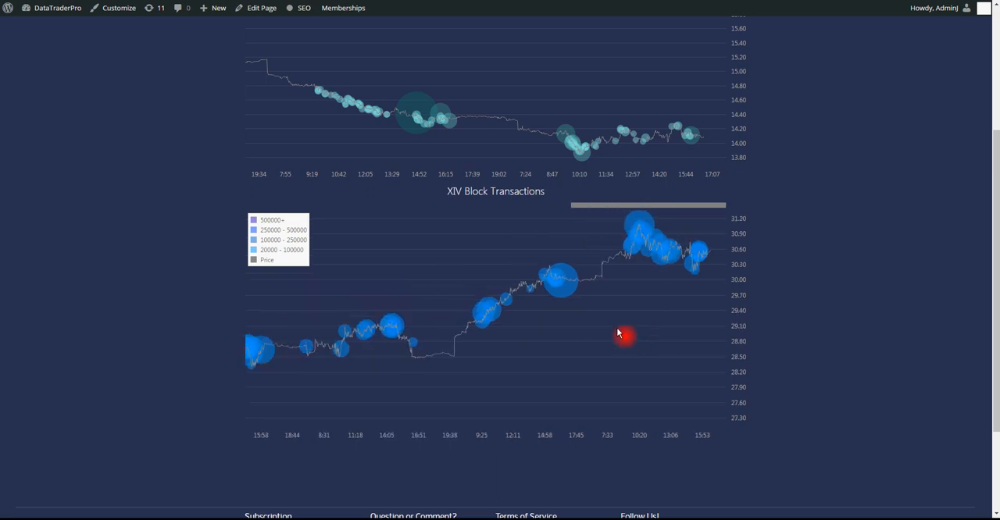
scroll(617, 334, down, 3)
scroll(617, 360, down, 3)
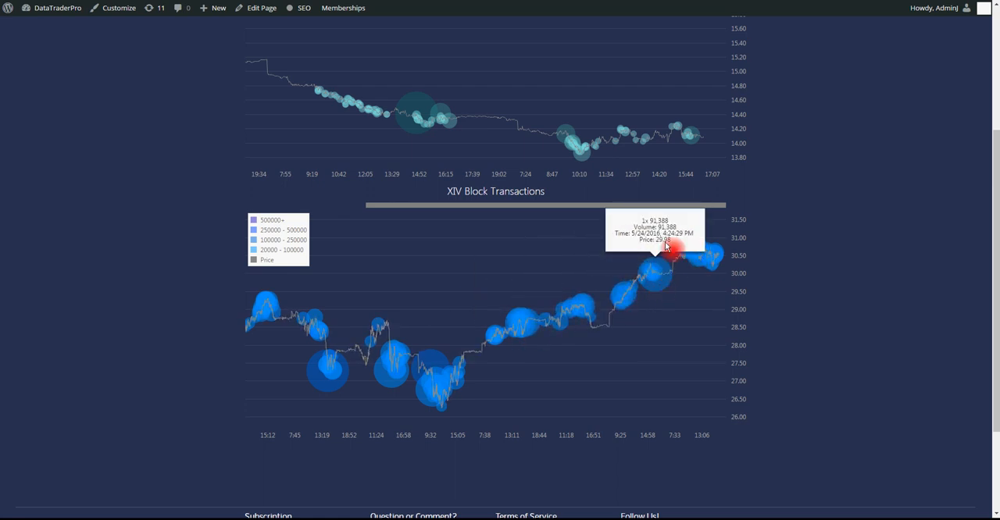
scroll(692, 324, up, 2)
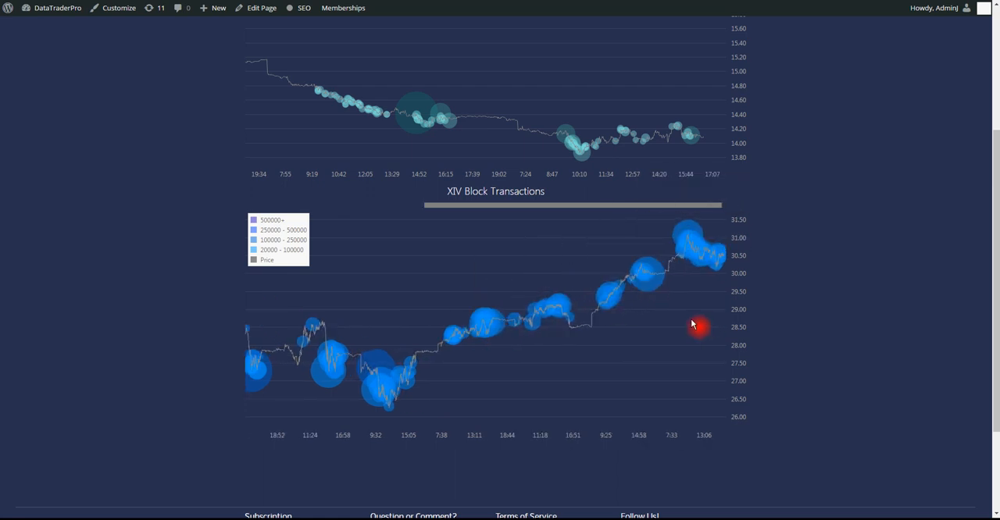
scroll(692, 328, up, 1)
scroll(625, 351, up, 2)
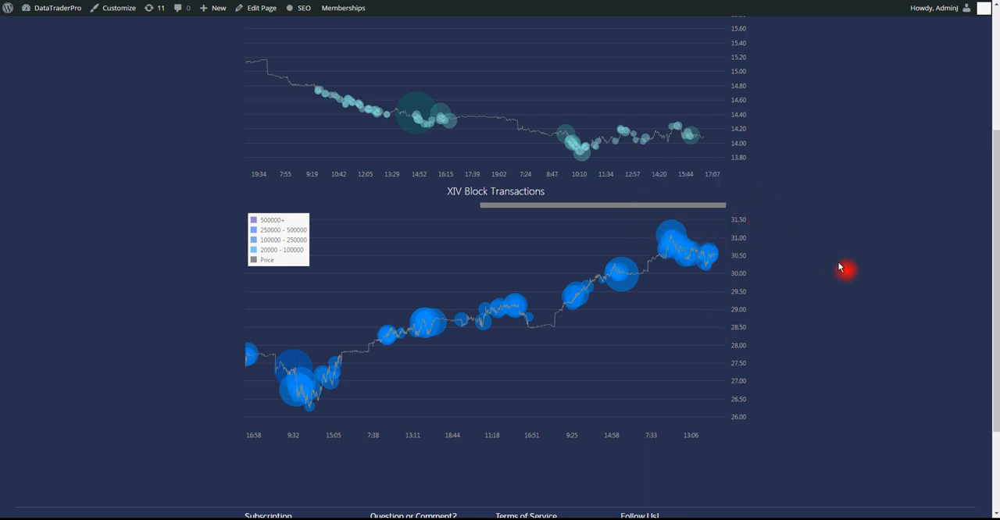
scroll(832, 260, up, 2)
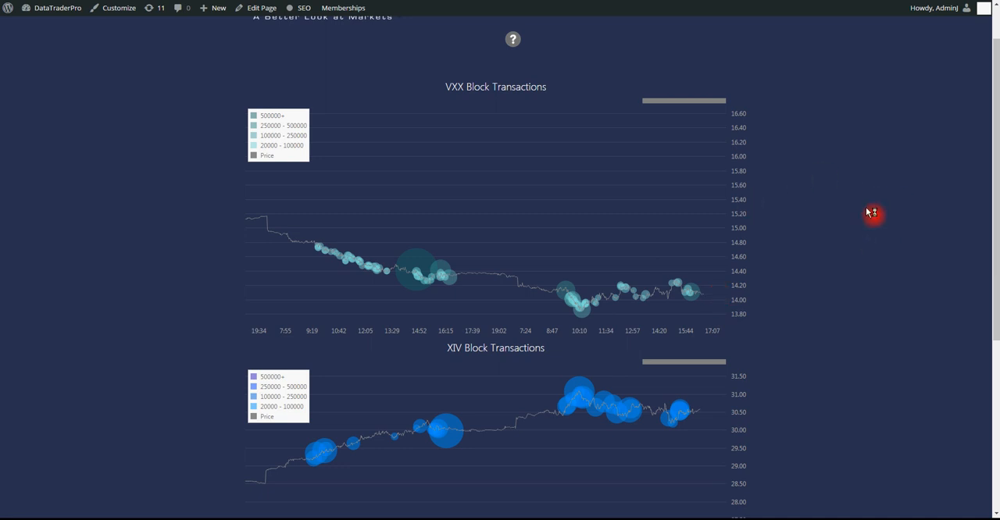
scroll(867, 224, up, 2)
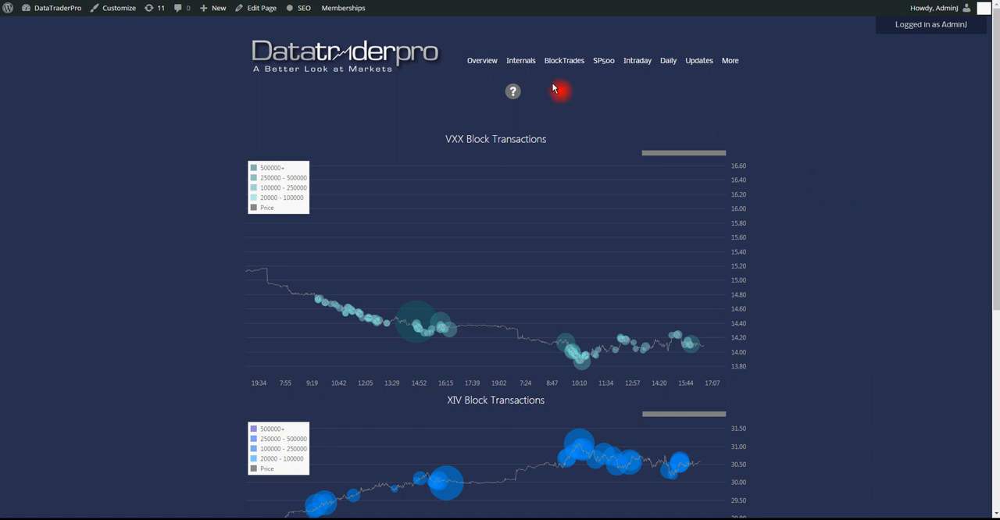
Load the SPY and QQQ block transaction charts via the BlockTrades link
click(603, 60)
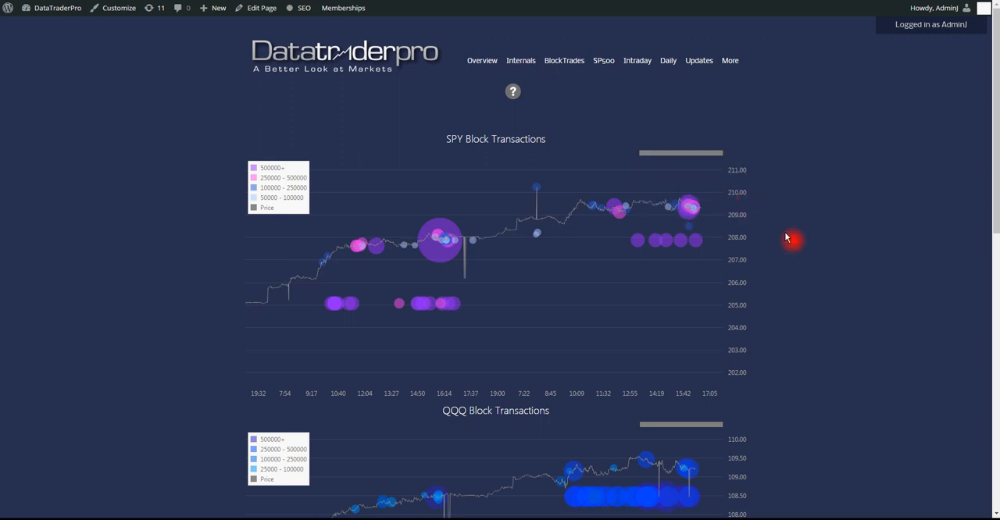
scroll(796, 243, down, 3)
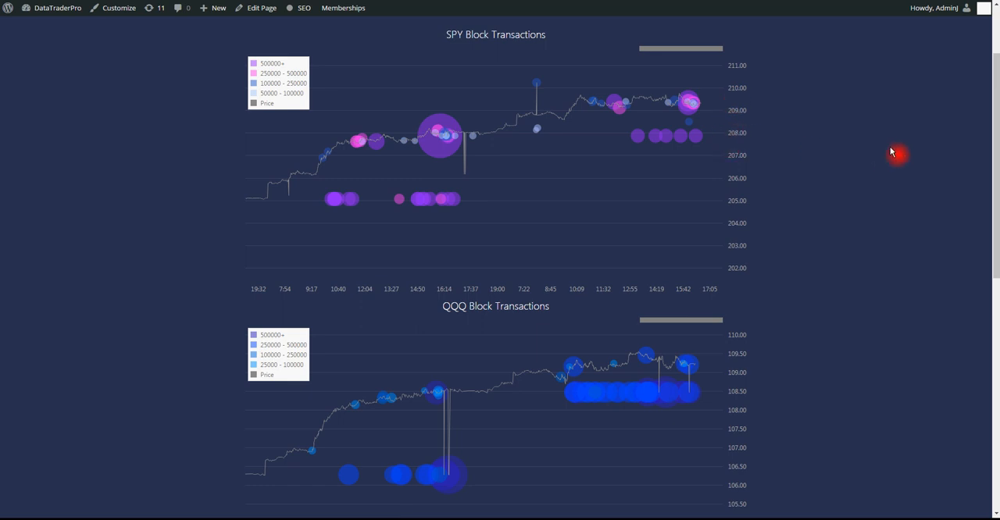
scroll(879, 149, up, 3)
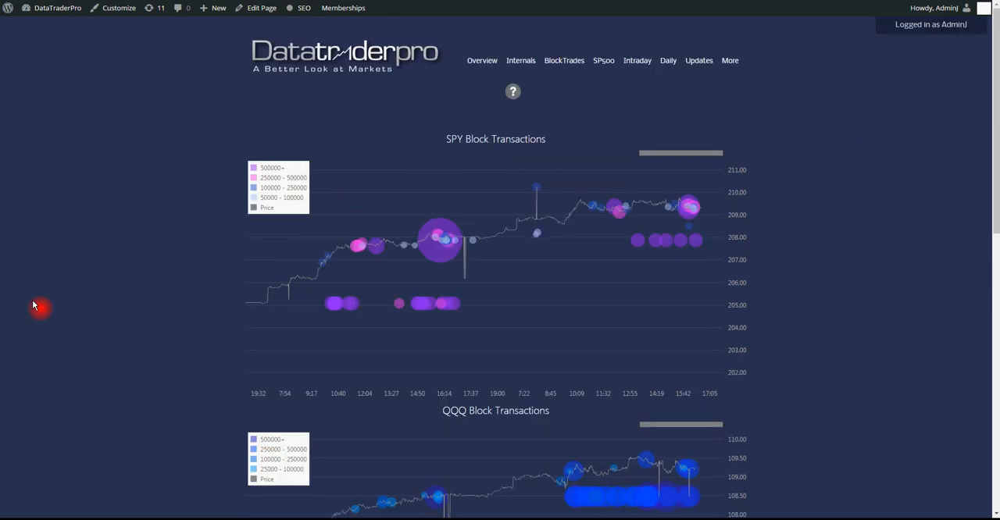